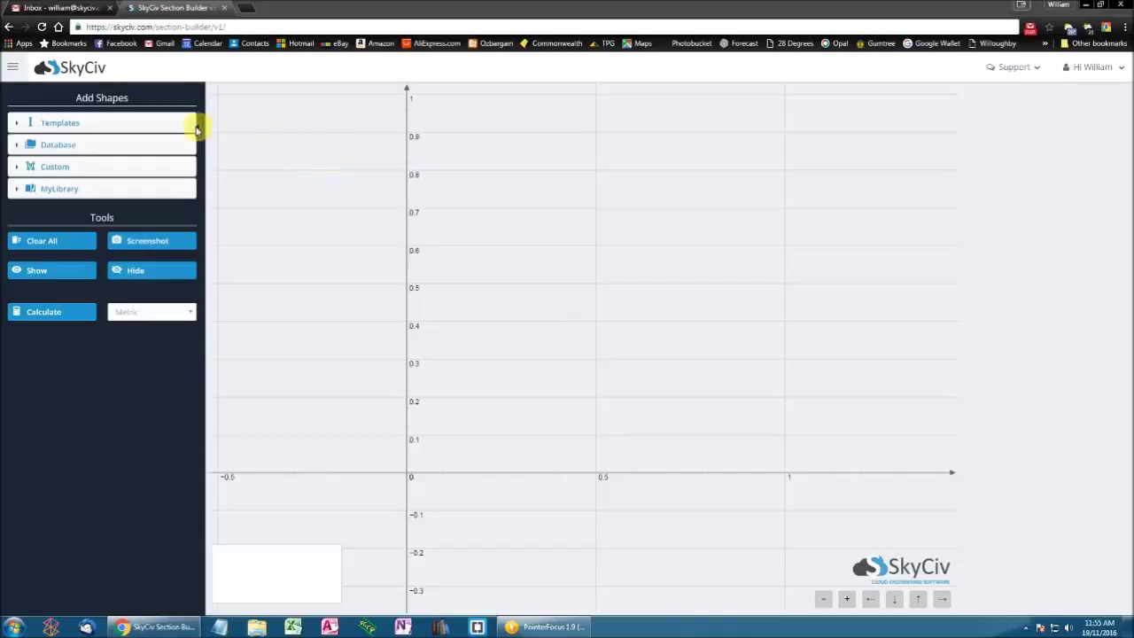
Step: Preview the template shapes, then load the T-Beam template (172.1 wide, 178 tall, 13 flange)
left_click(156, 123)
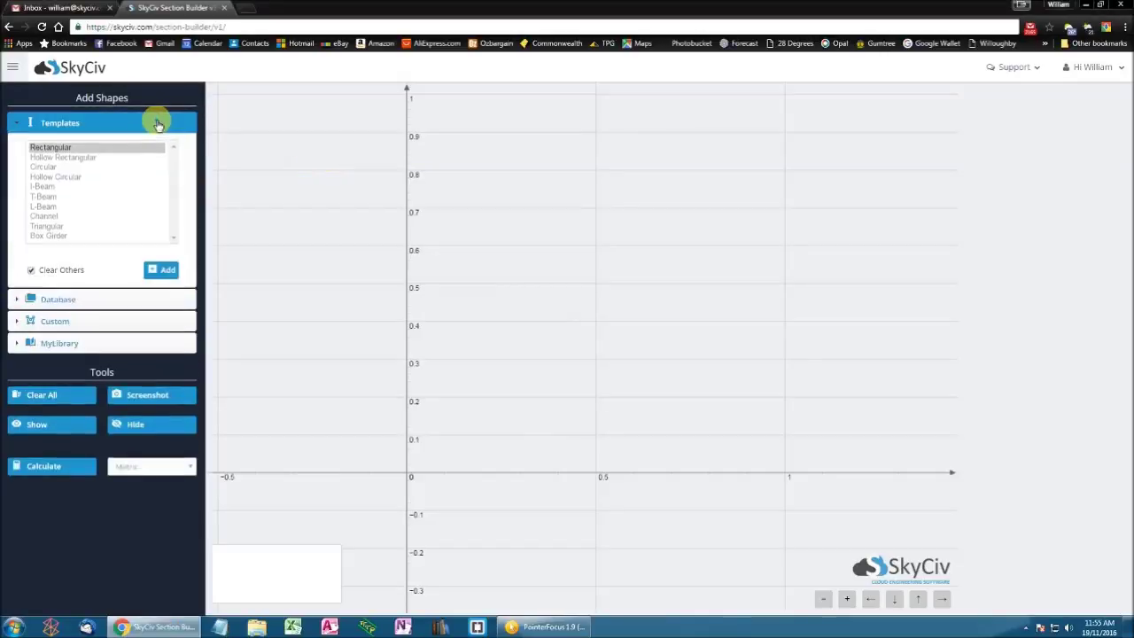
left_click(51, 196)
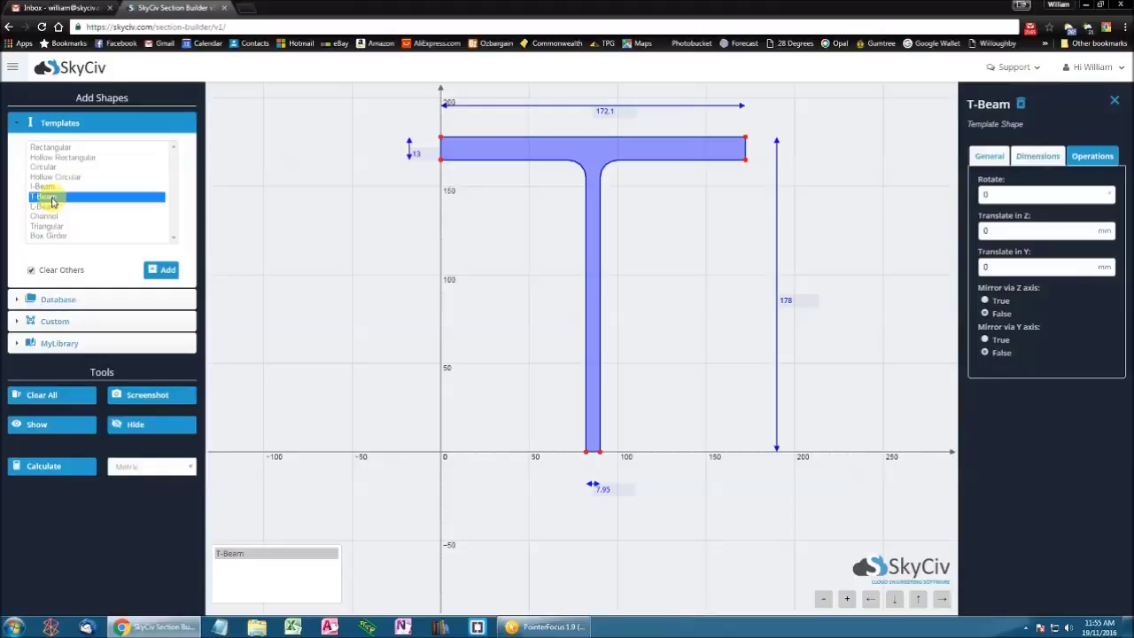
left_click(42, 149)
left_click(42, 159)
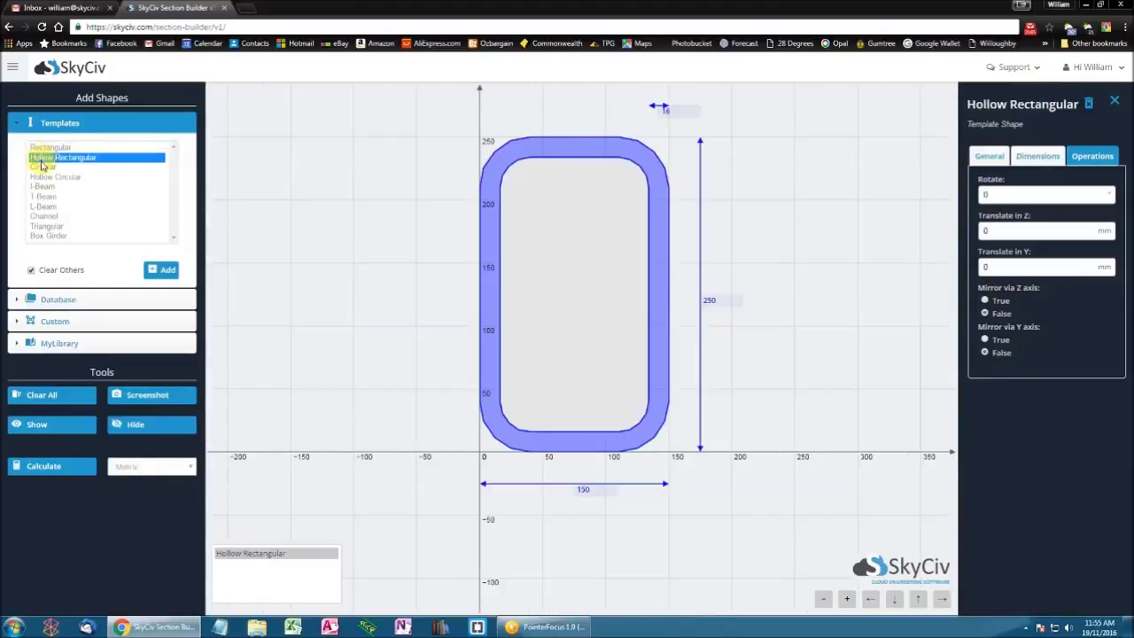
left_click(42, 166)
left_click(44, 178)
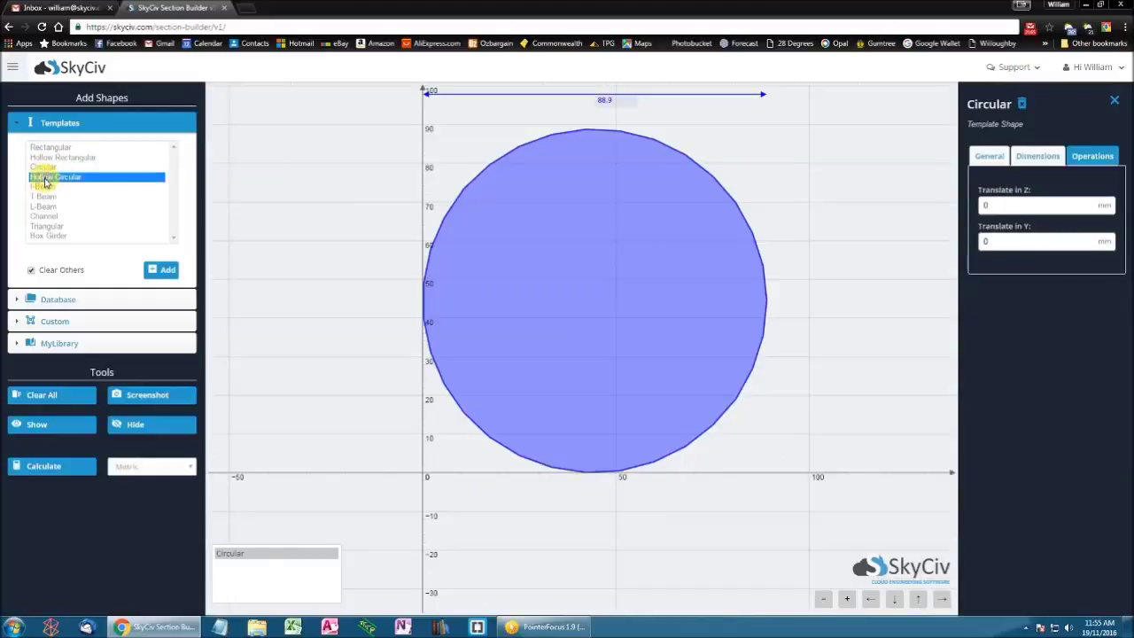
left_click(46, 187)
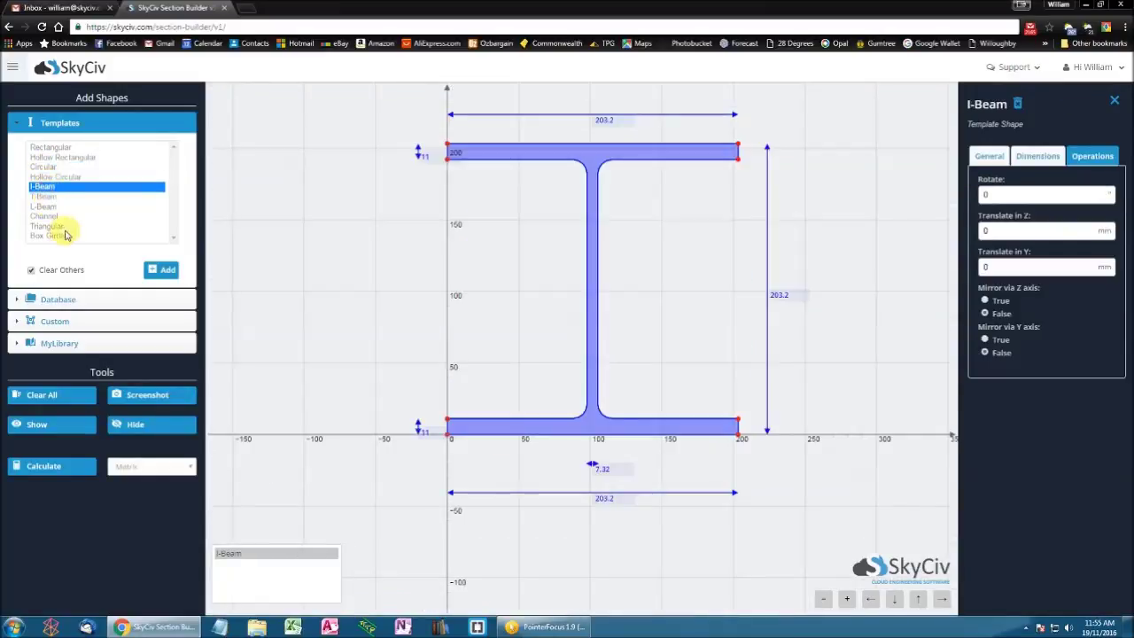
left_click(54, 199)
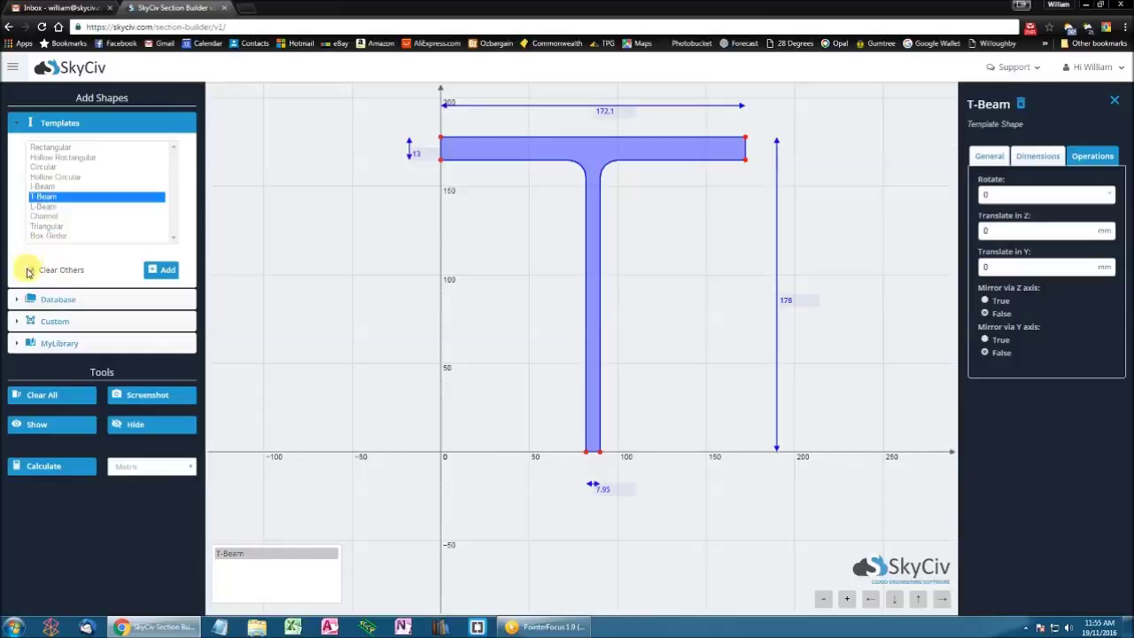
Step: Turn off Clear Others and add a Rectangular shape alongside the T-beam
left_click(32, 270)
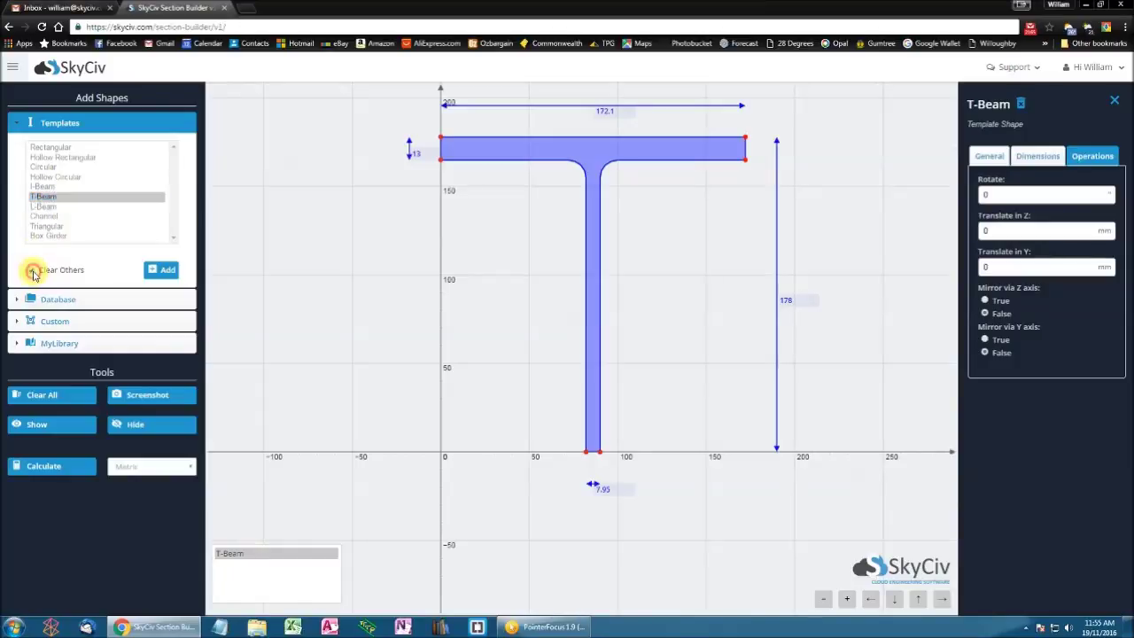
double_click(71, 148)
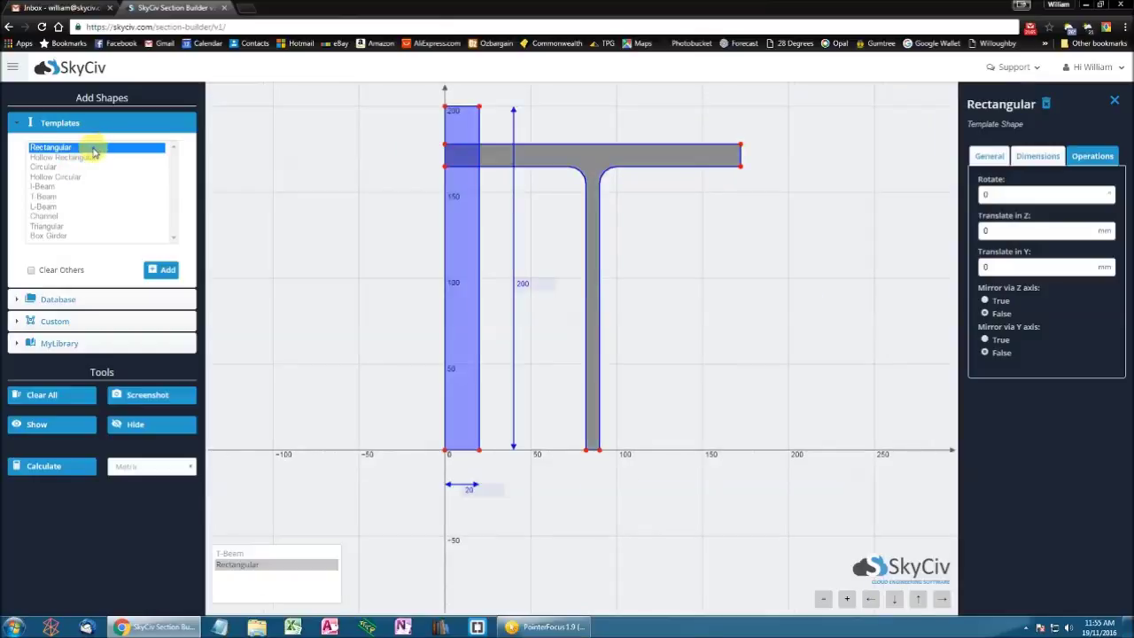
left_click(456, 281)
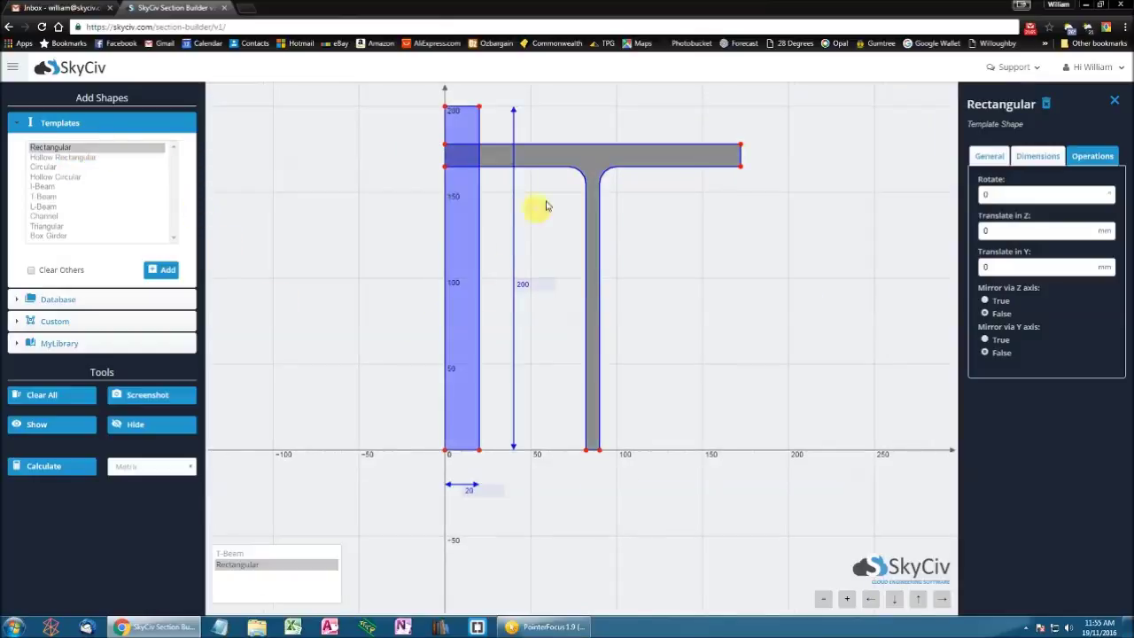
left_click(595, 157)
Step: Resize the rectangle to 172.1 wide by 30 tall as a plate under the T-beam
left_click(469, 222)
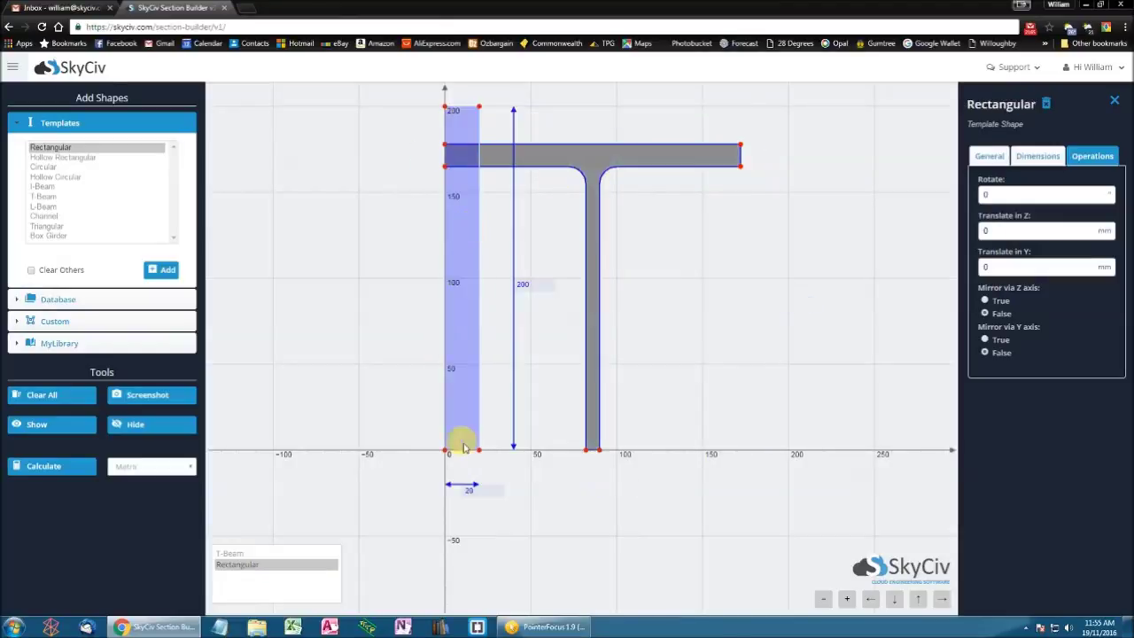
left_click(493, 490)
type("172")
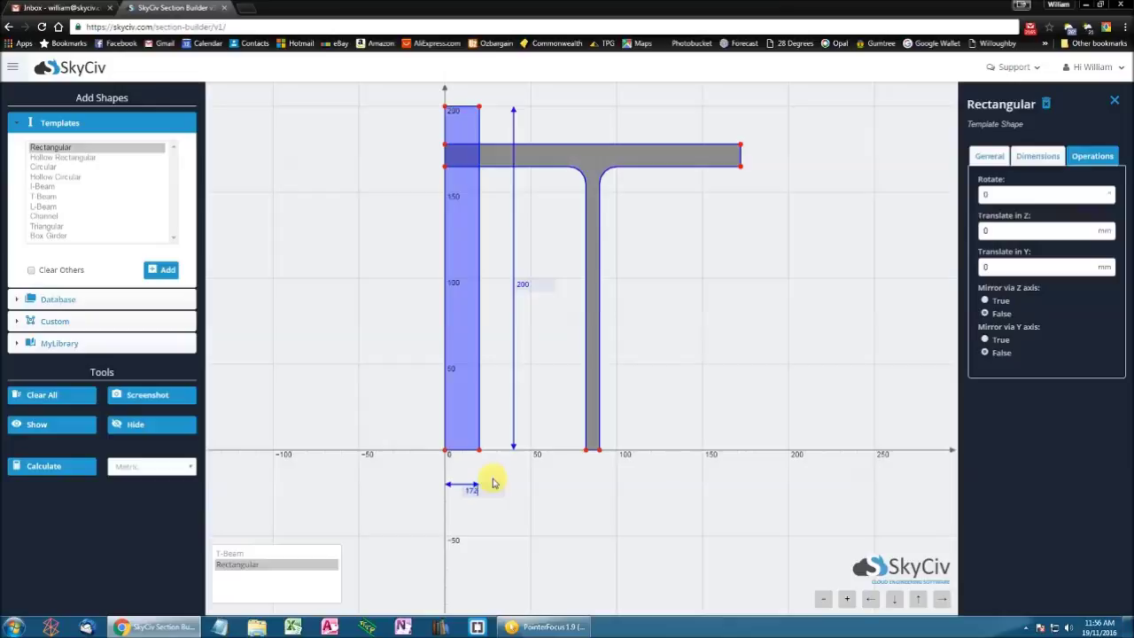
key("Return")
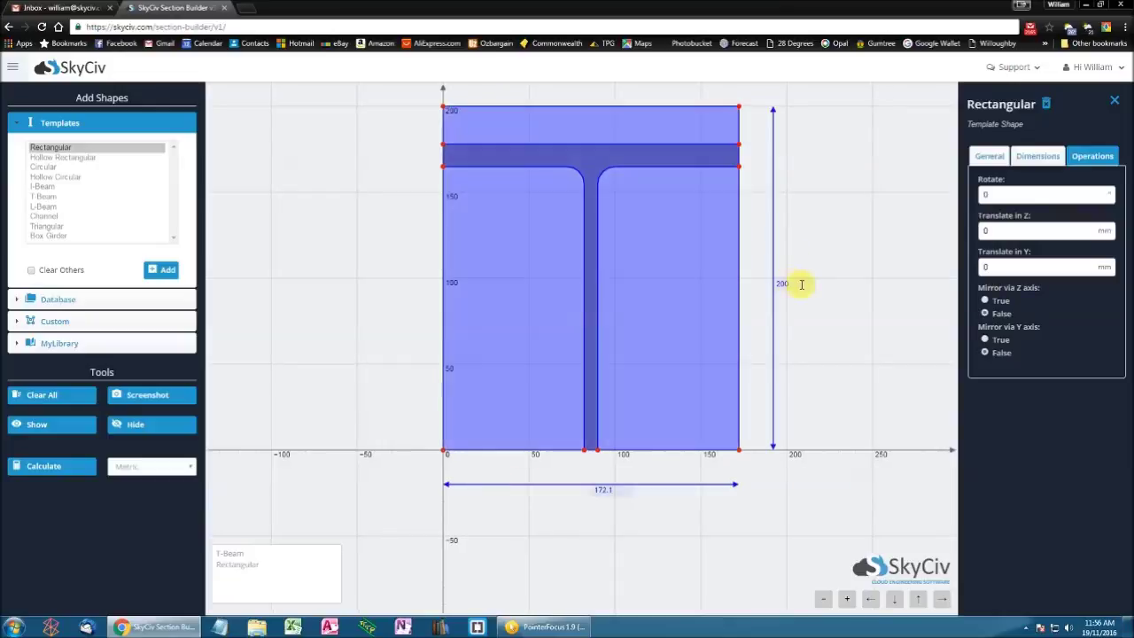
left_click(797, 284)
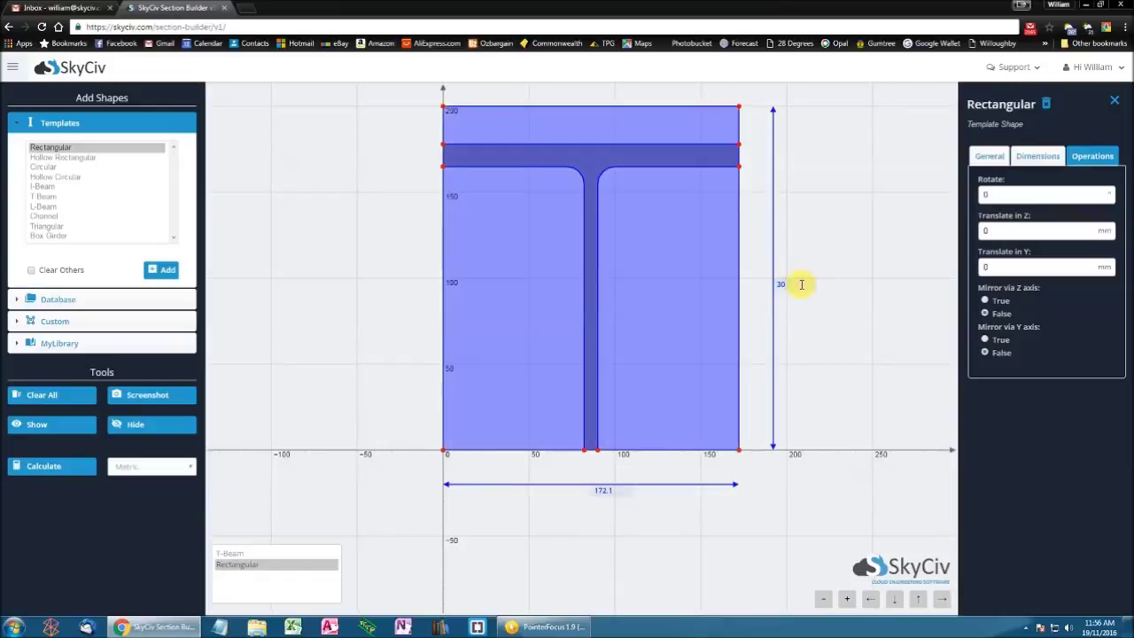
key("Return")
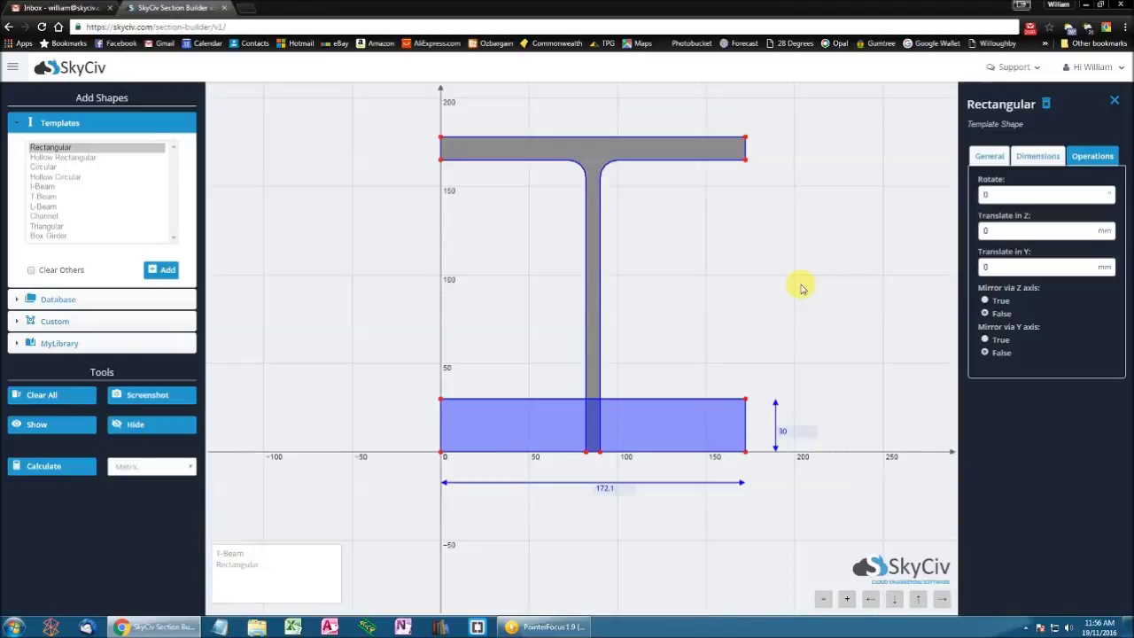
left_click(673, 431)
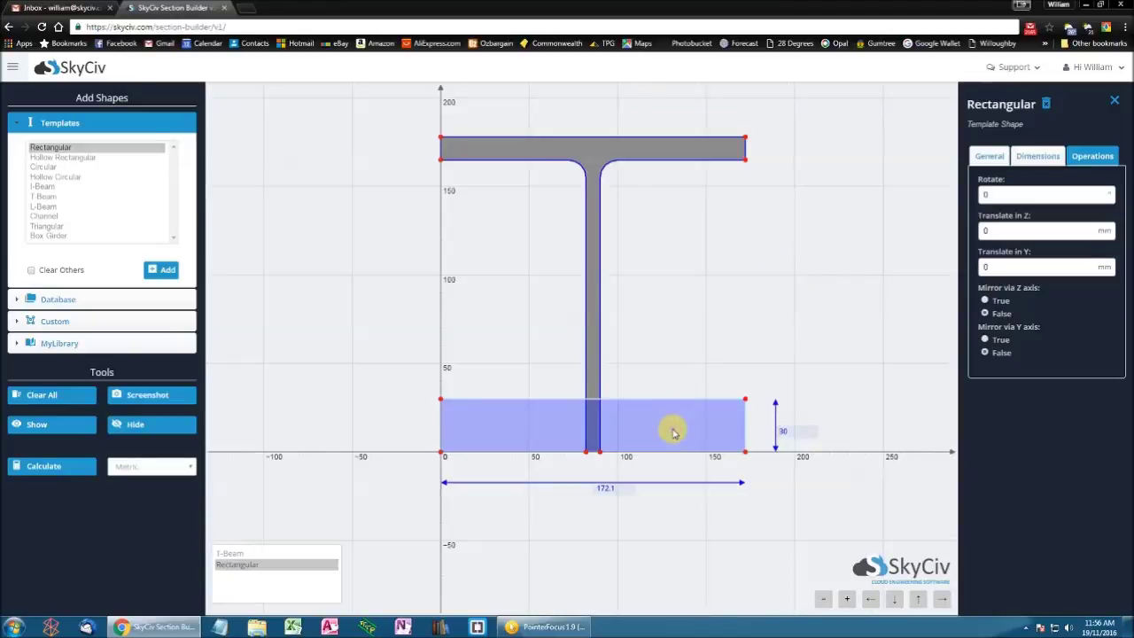
left_click(643, 142)
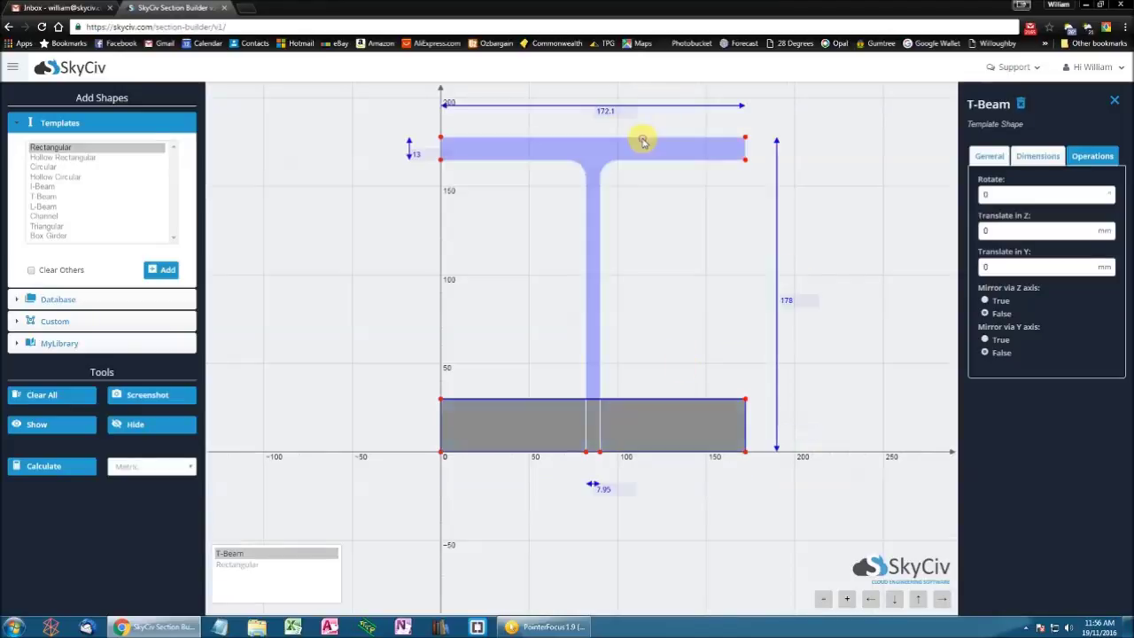
Step: Translate the rectangular plate 178 mm in Y to sit on the T-beam's flange
left_click(658, 422)
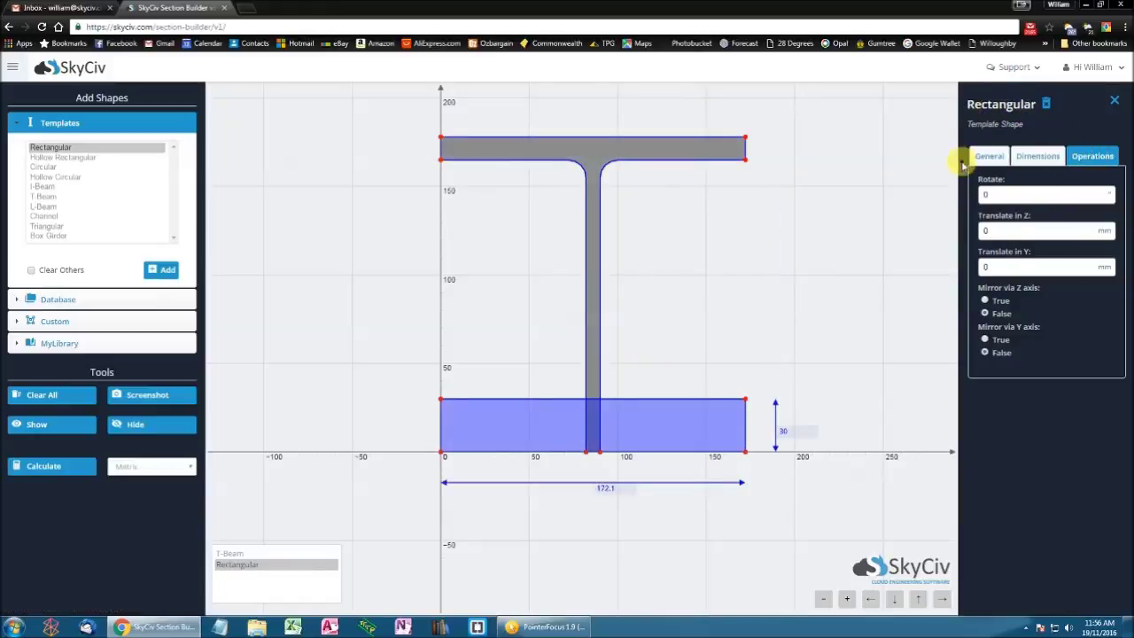
double_click(1007, 267)
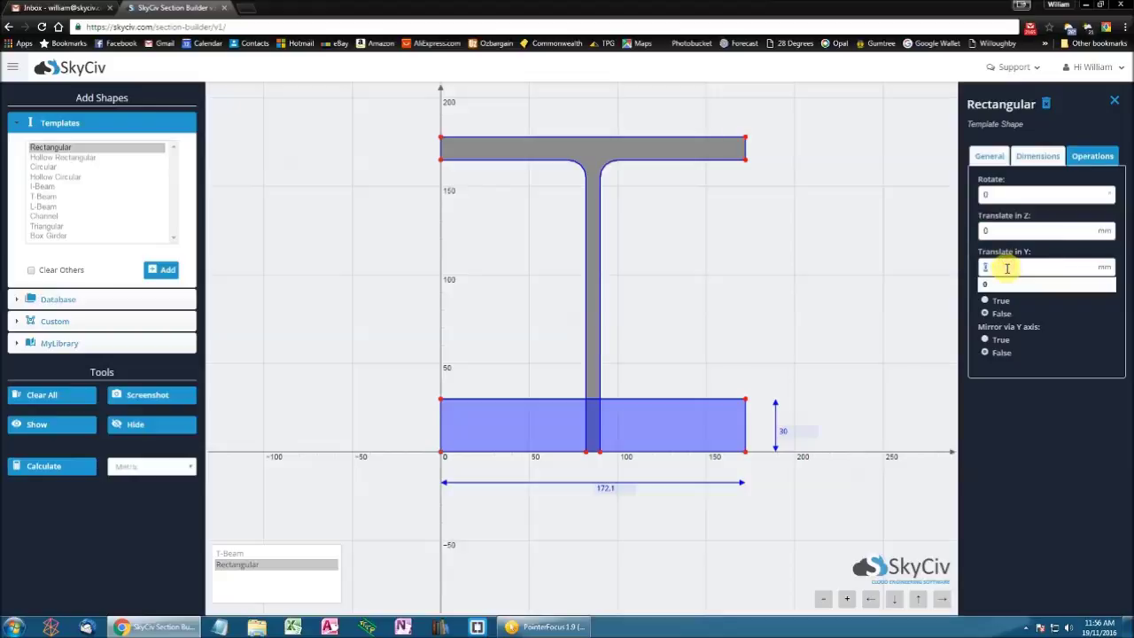
type("170")
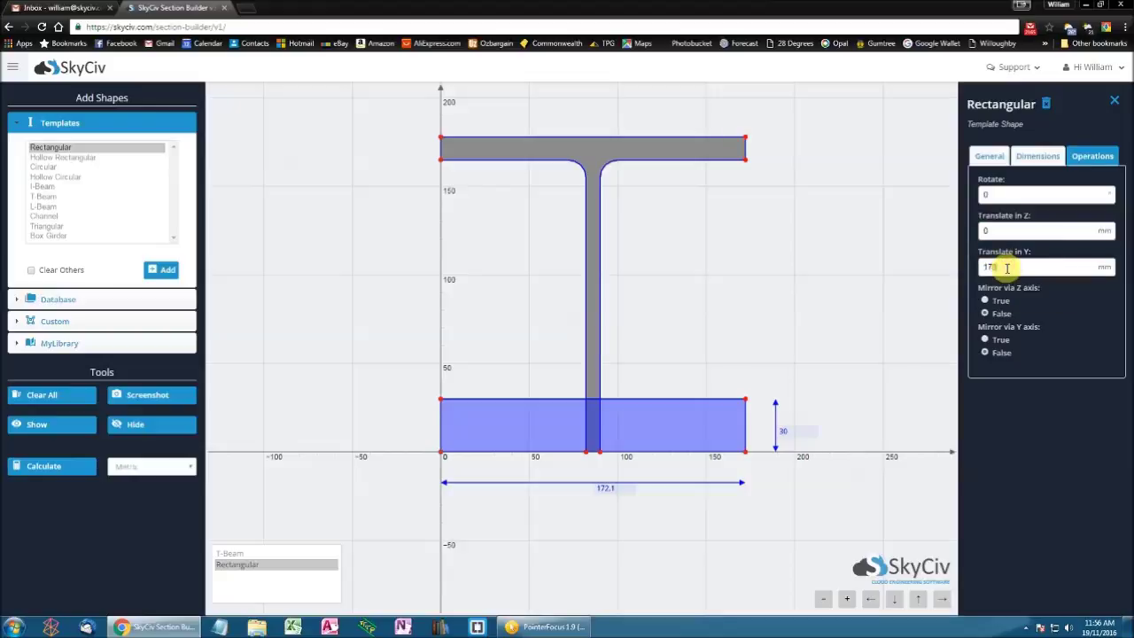
key("Return")
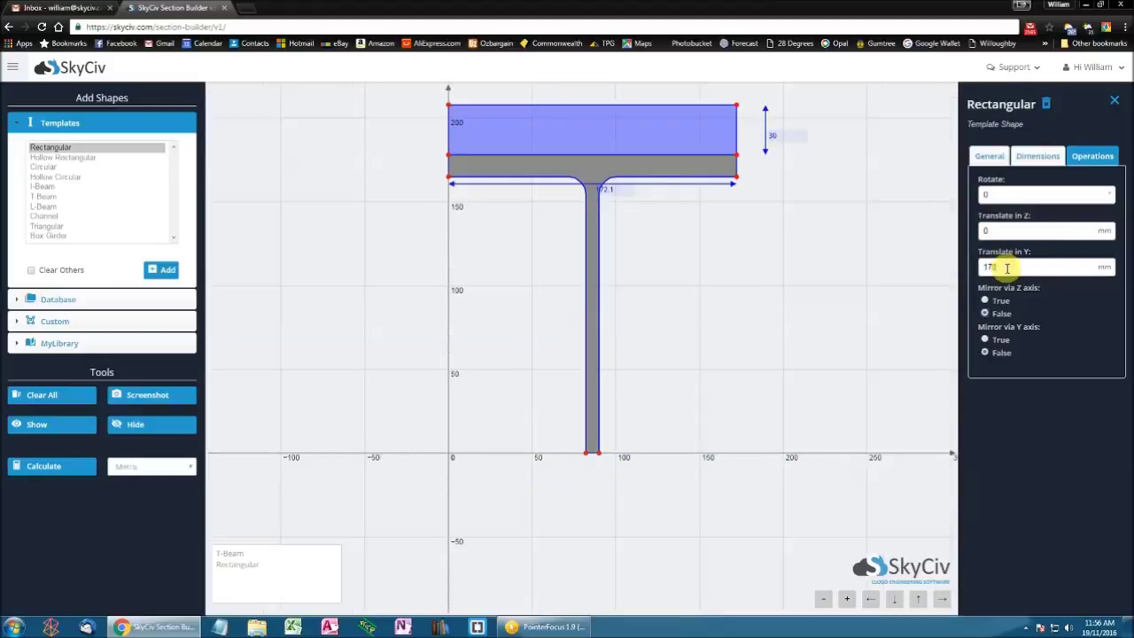
Step: Calculate section properties despite the overlap warning, giving an area of 8760.87246 mm²
left_click(71, 476)
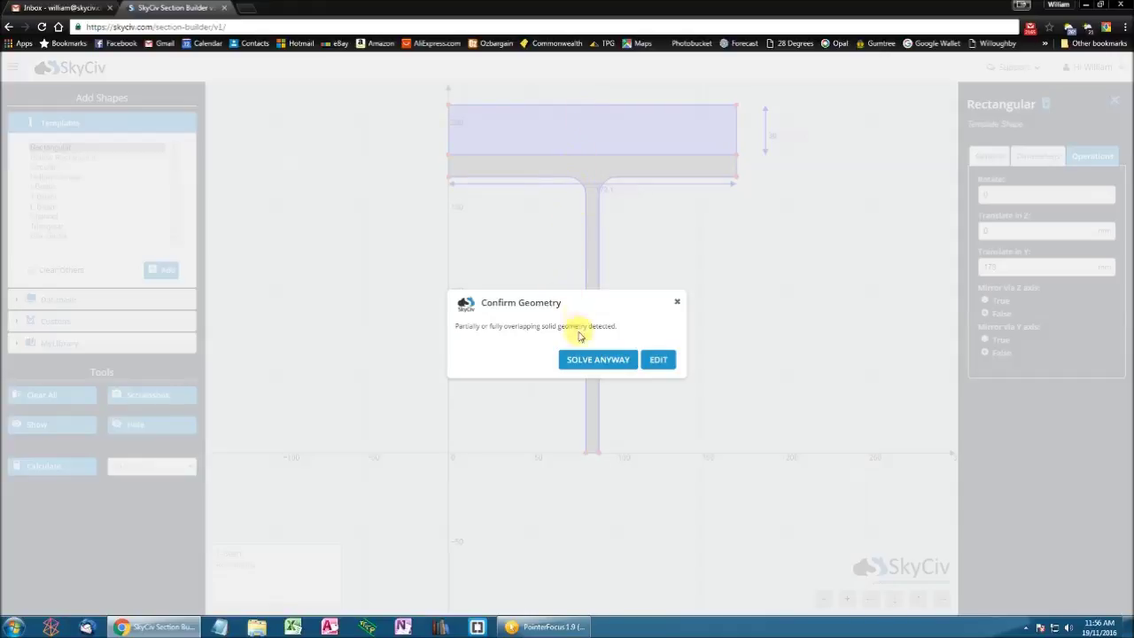
left_click(580, 359)
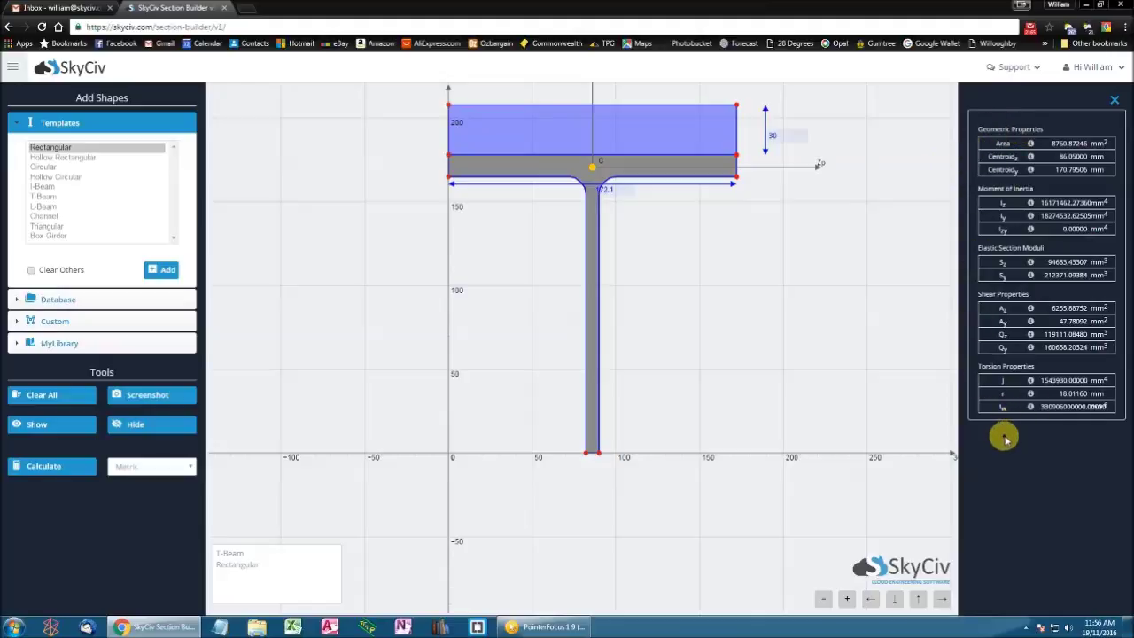
Step: Change the plate's Y translation to 173 mm and recalculate the section
left_click(625, 133)
left_click(614, 160)
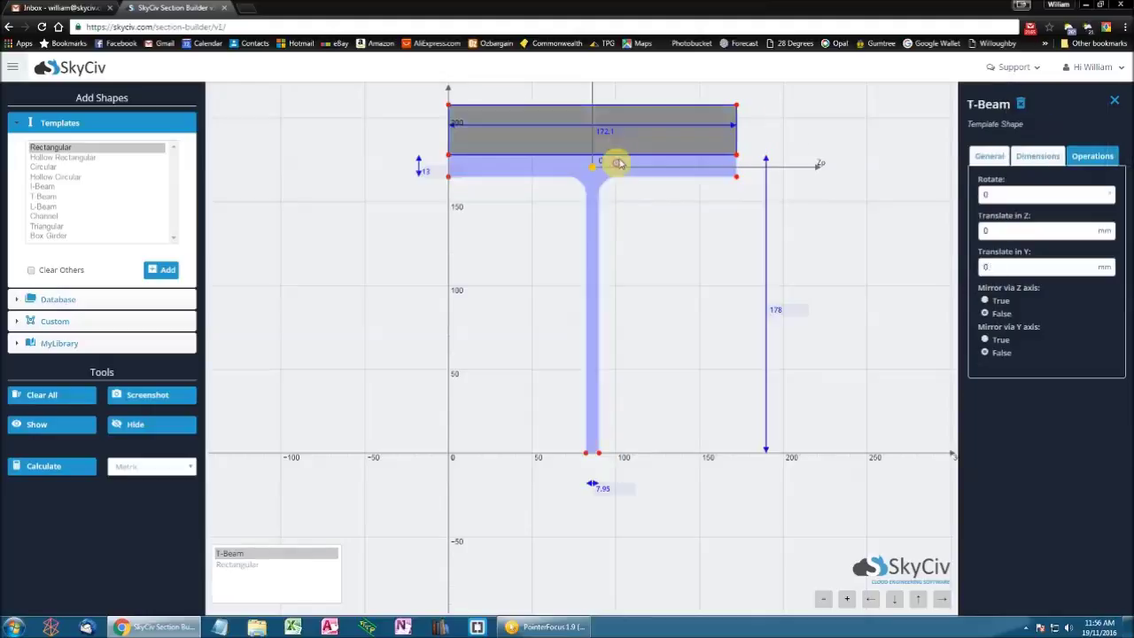
left_click(623, 148)
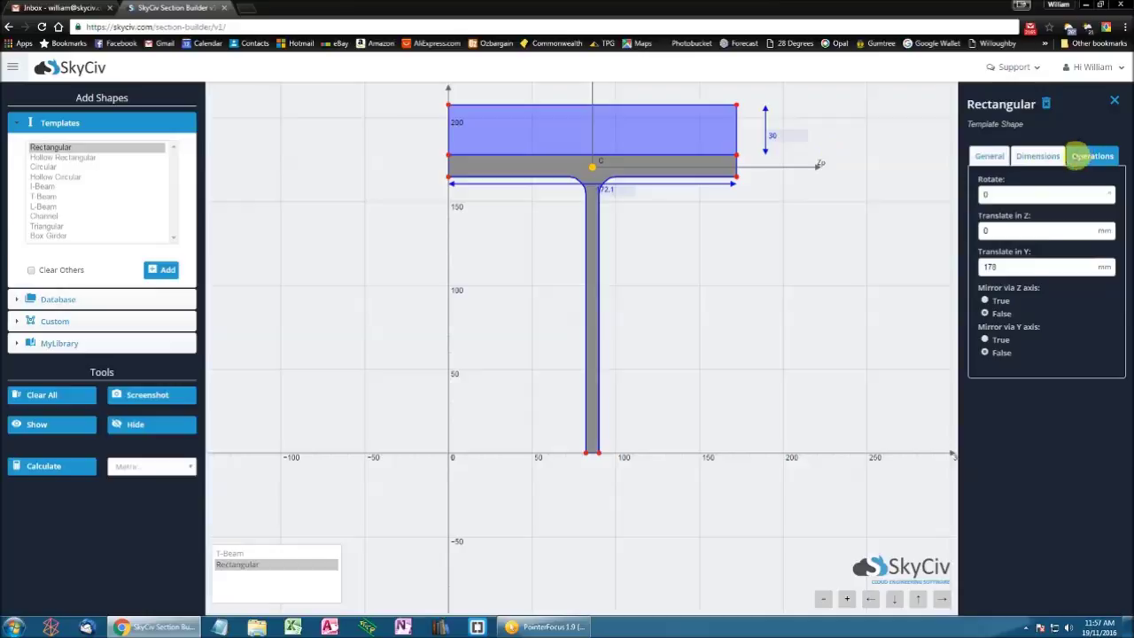
type("17")
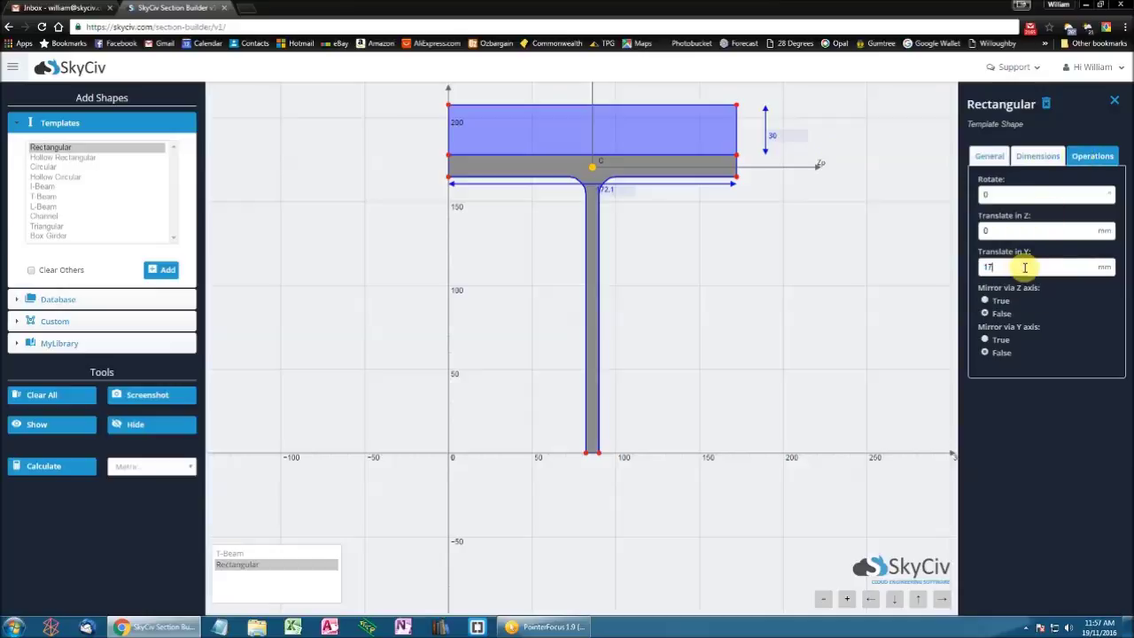
type("3")
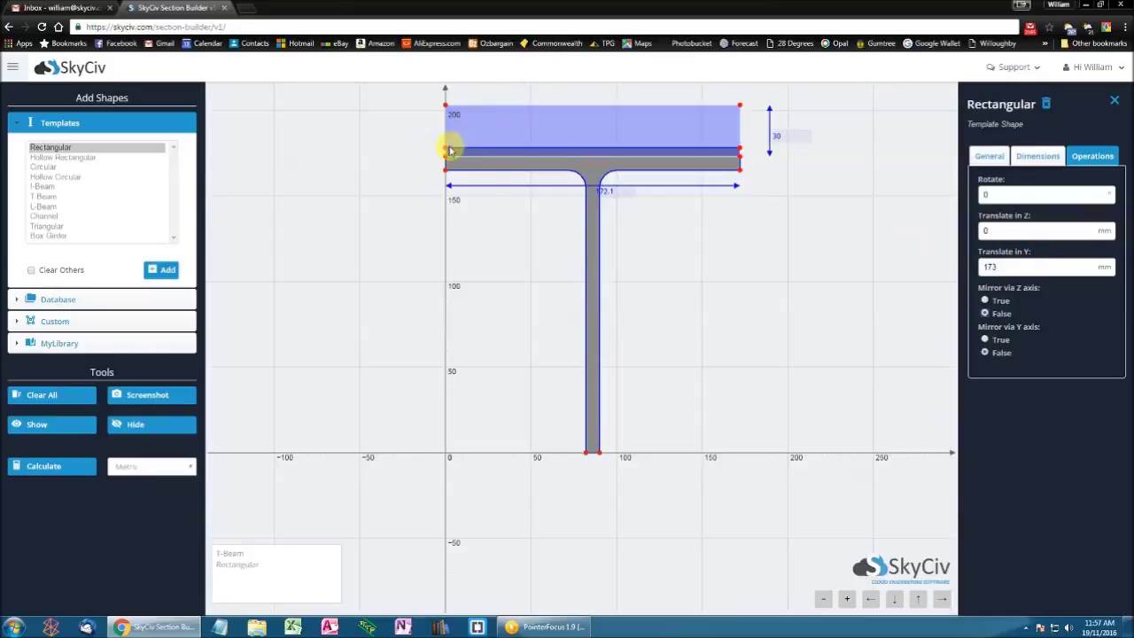
left_click(71, 470)
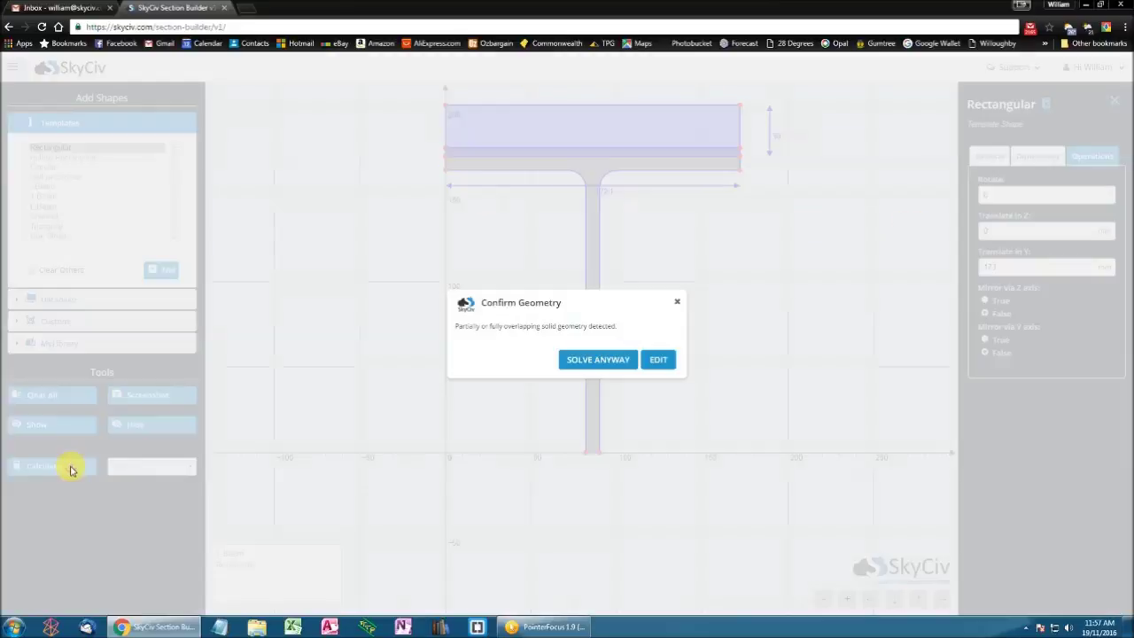
Step: Solve anyway, review the new centroid y of 167.84843 mm, and close the results
left_click(623, 366)
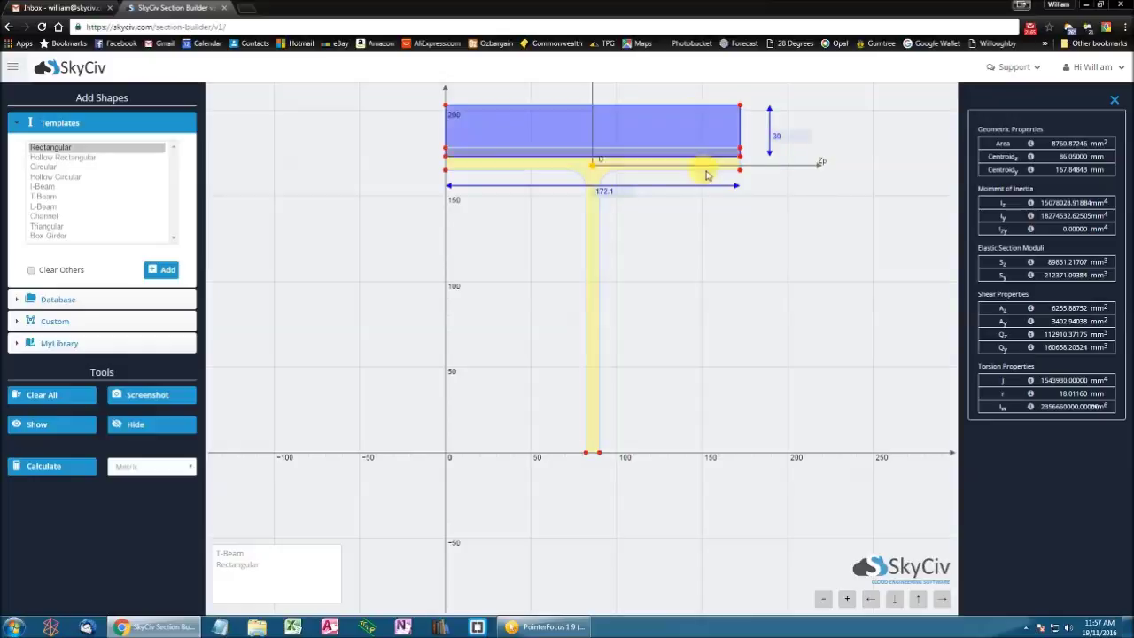
left_click(1114, 100)
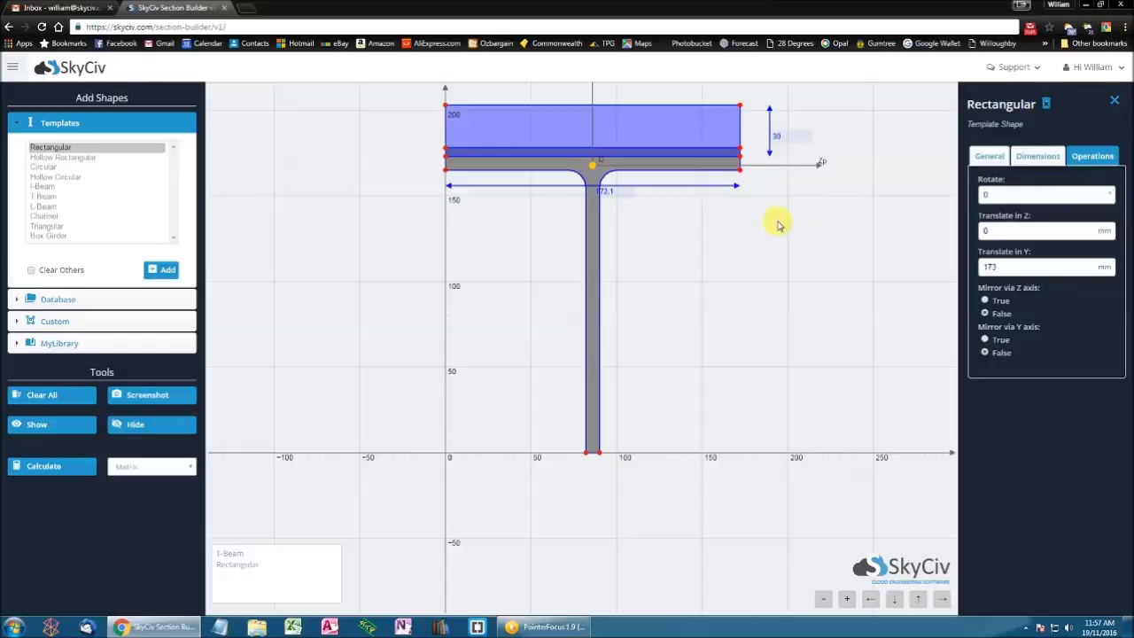
Step: Alternate between the T-beam and top plate on the canvas to check the plate's height and width
left_click(592, 251)
left_click(646, 135)
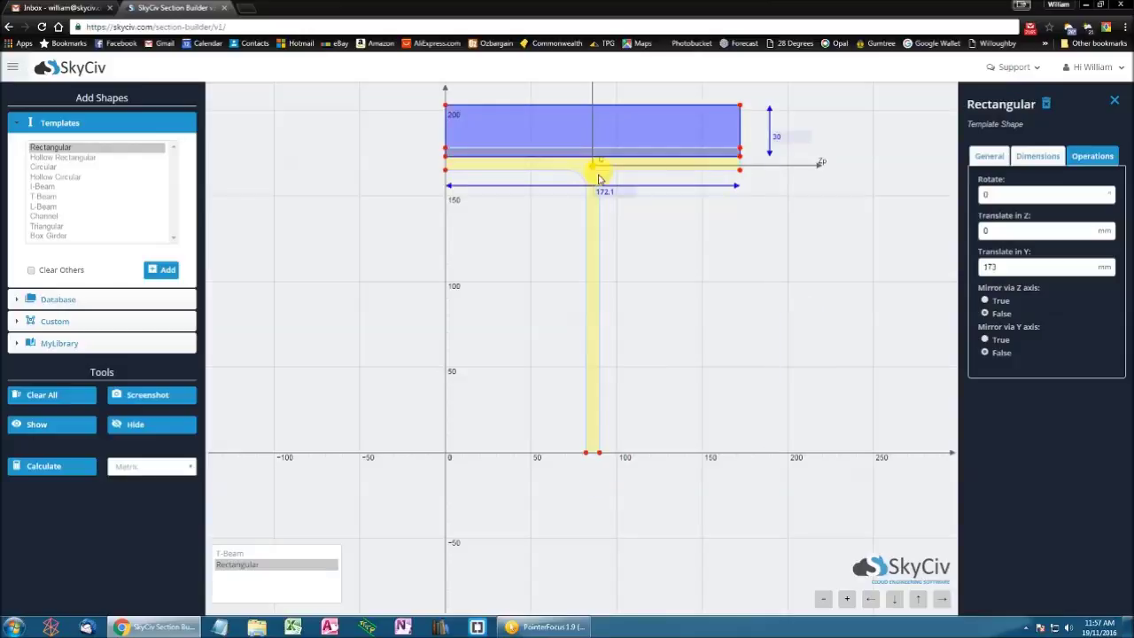
left_click(593, 215)
left_click(699, 129)
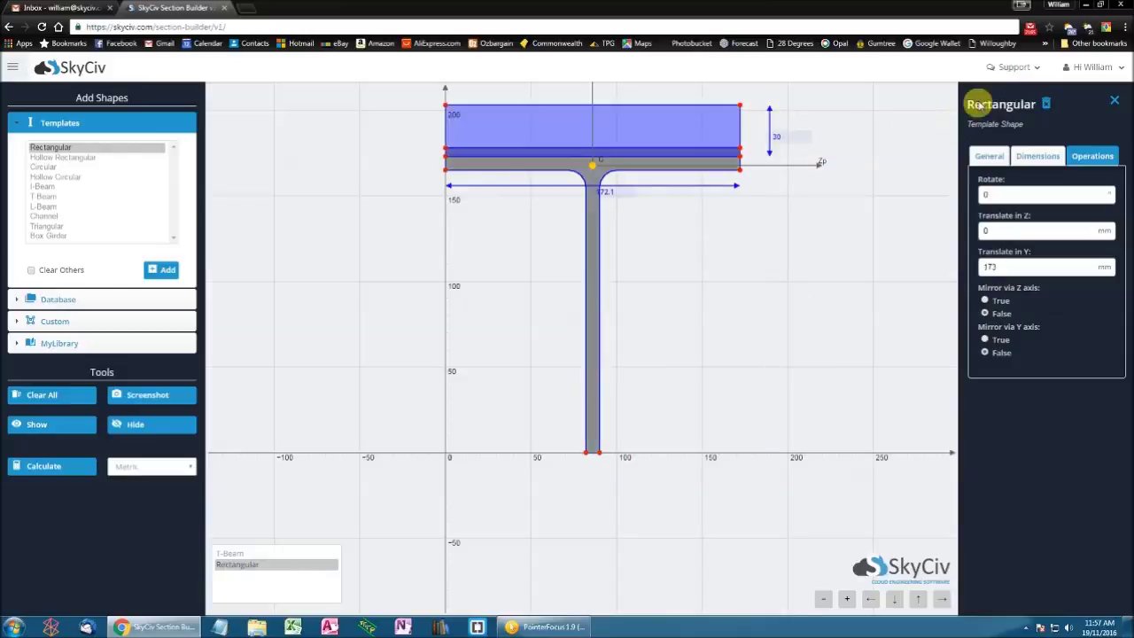
left_click(1037, 156)
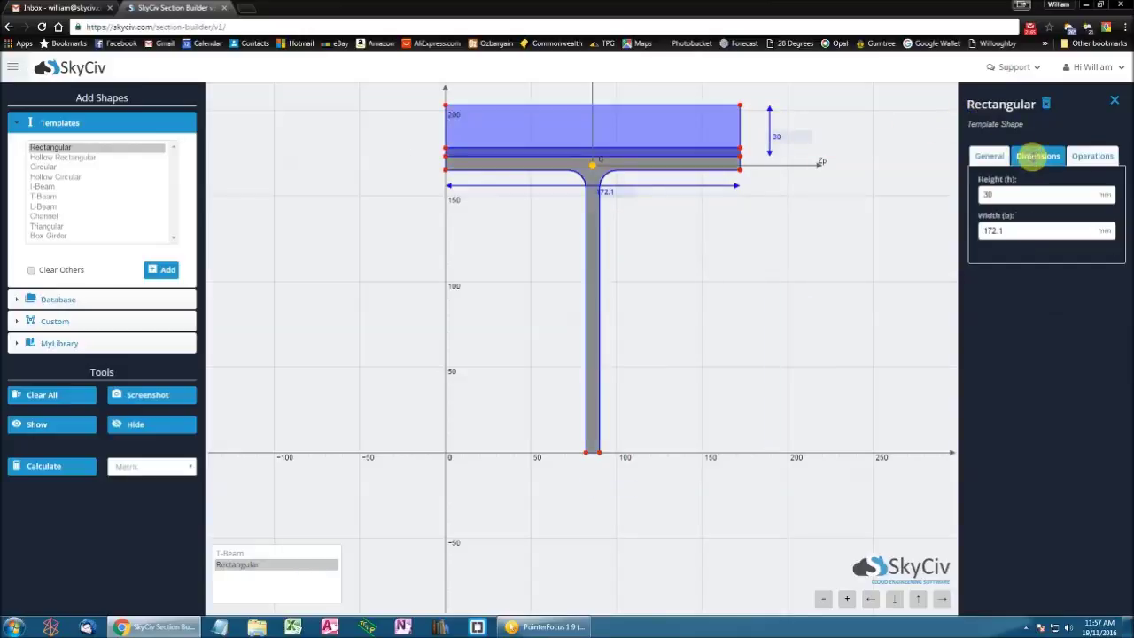
left_click(595, 206)
left_click(594, 165)
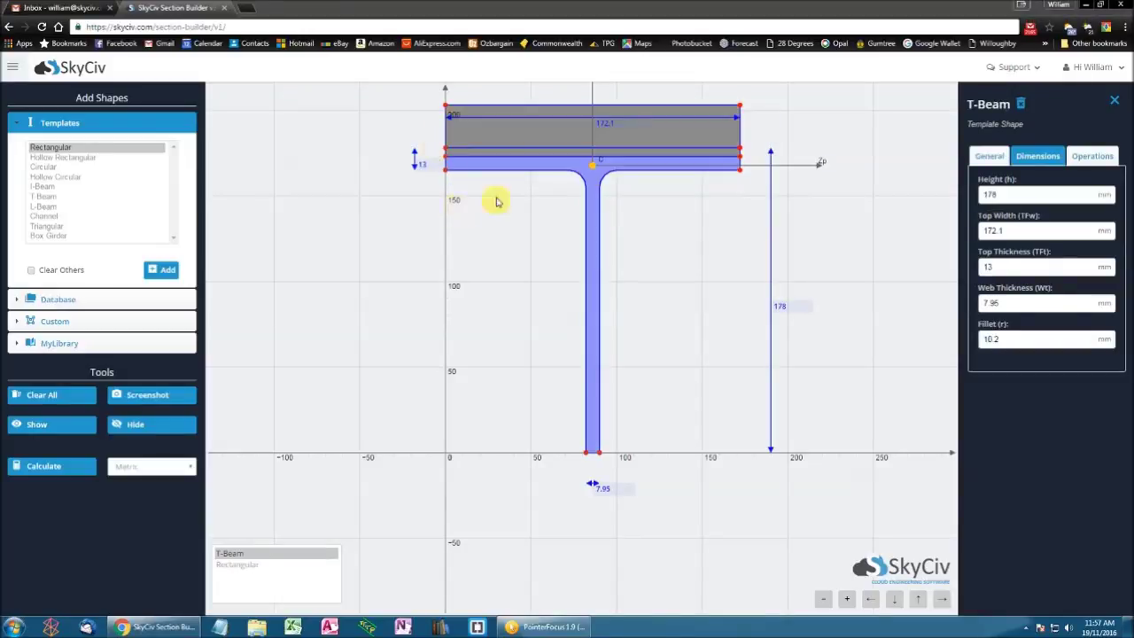
left_click(470, 137)
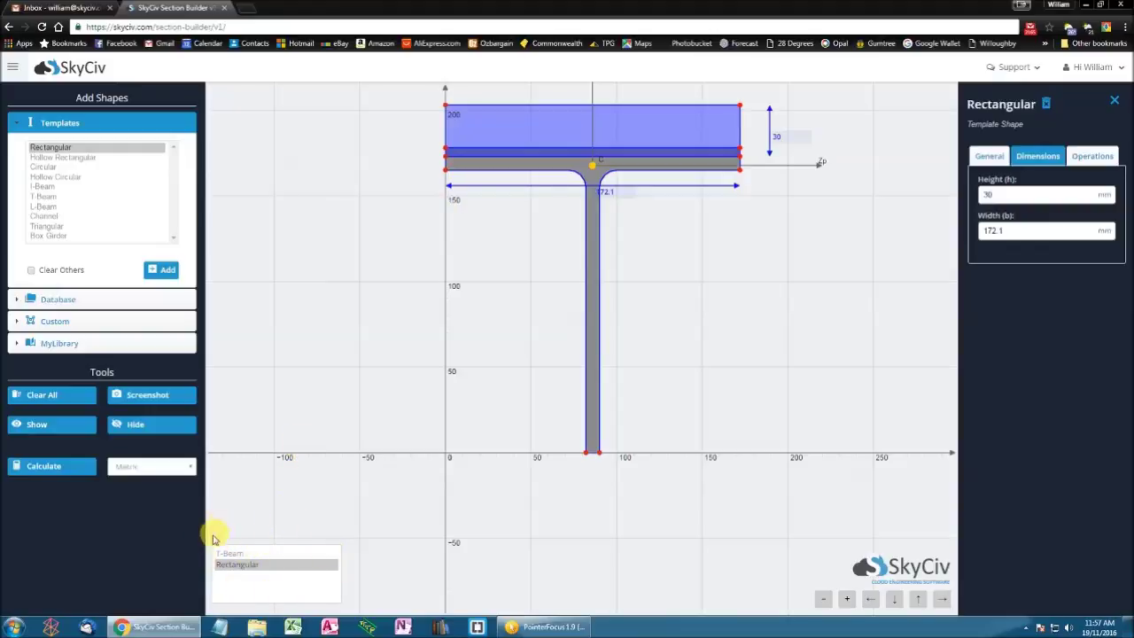
Step: Select the T-Beam in the shapes list to show height 178, width 172.1, flange 13, web 7.95
left_click(240, 554)
left_click(243, 564)
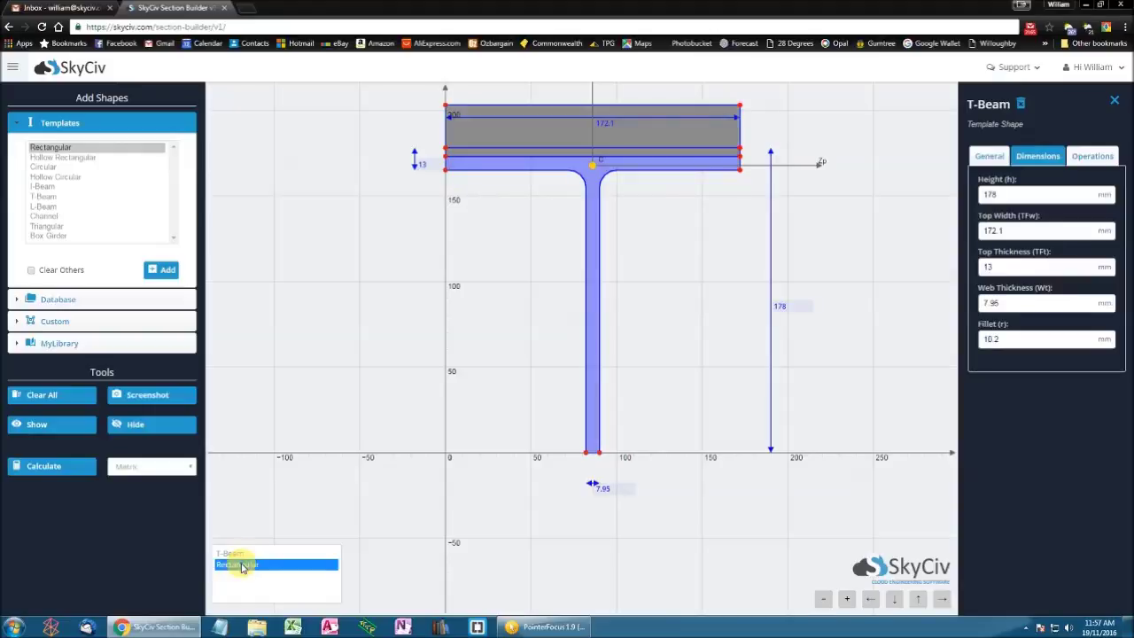
left_click(244, 552)
left_click(245, 566)
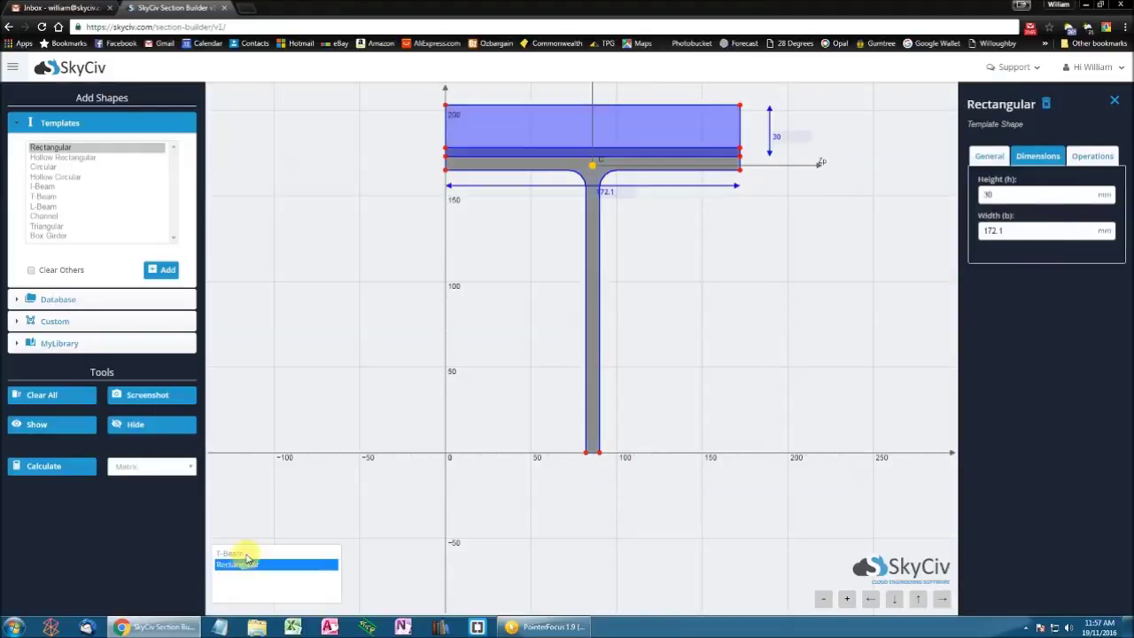
left_click(246, 554)
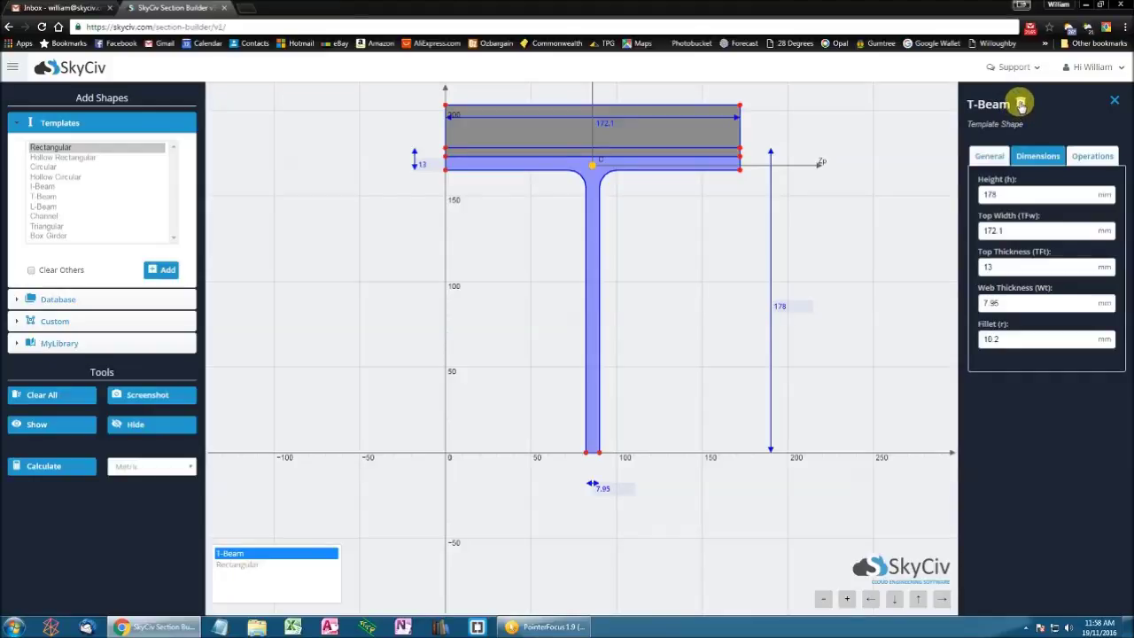
Step: Delete the T-beam and then the rectangular plate, leaving an empty canvas
left_click(1020, 105)
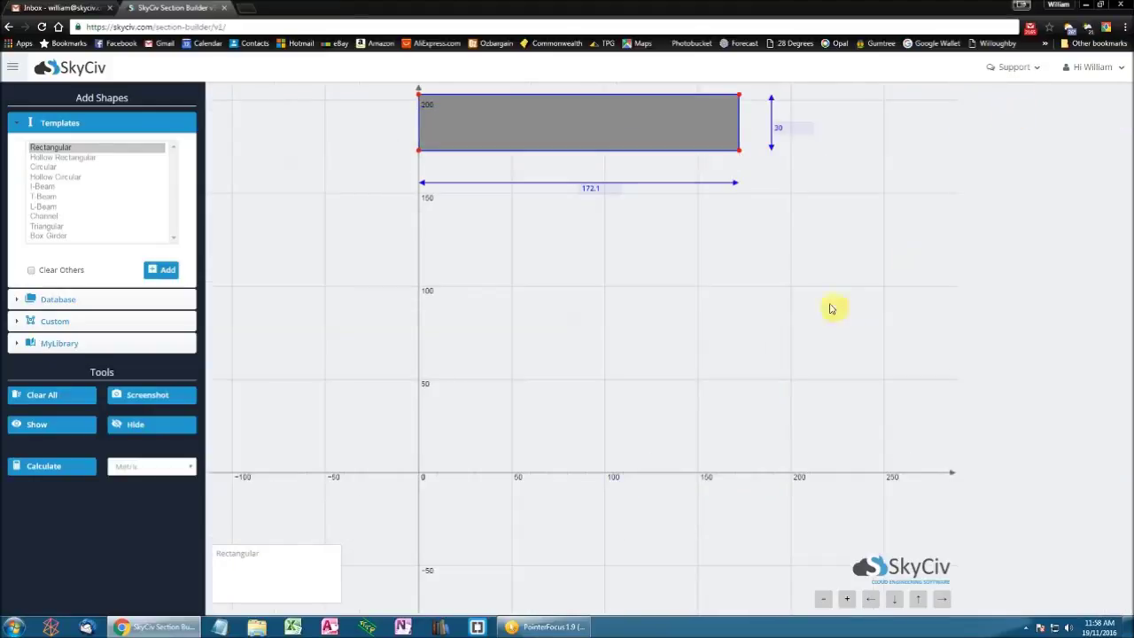
left_click(679, 133)
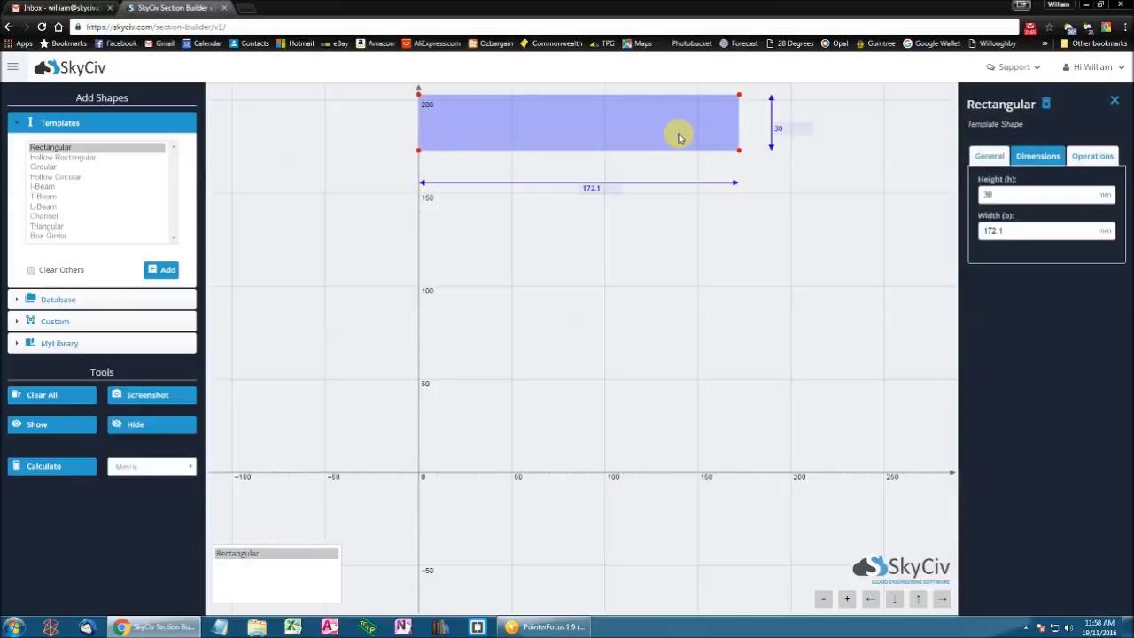
key("Delete")
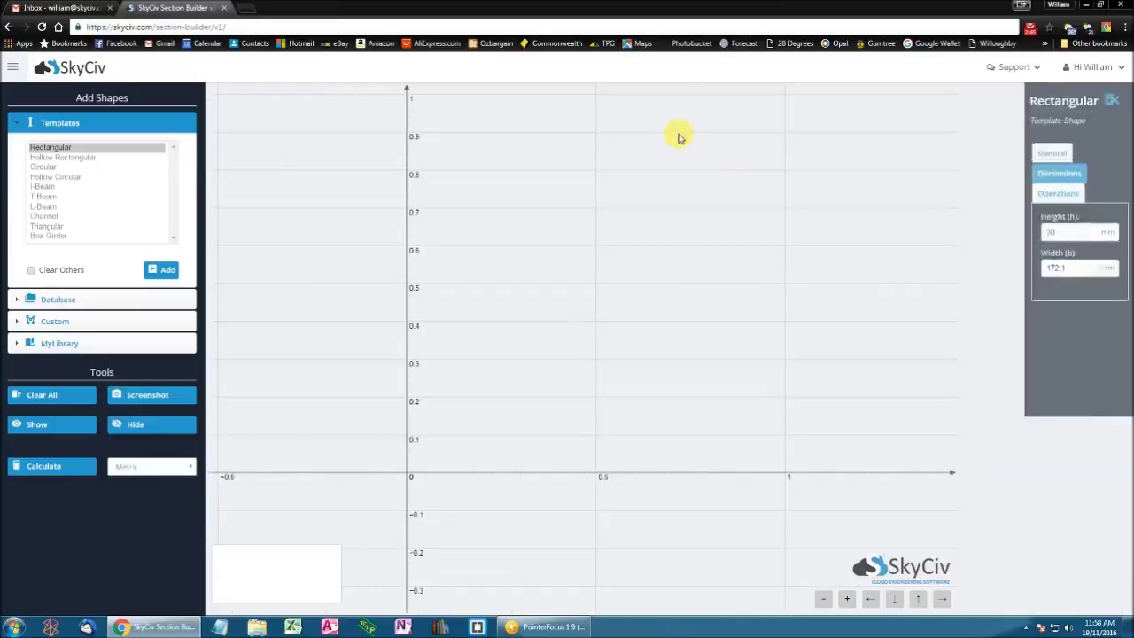